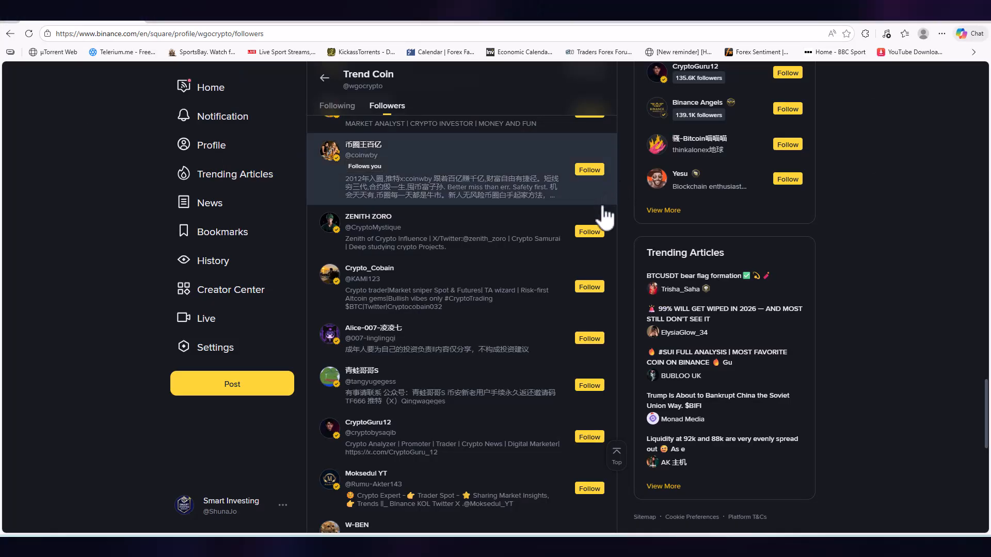
Follow the six consecutive accounts listed directly below the "Follows you" account in Trend Coin's followers list.
{"action": "left_click", "coordinate": [588, 233]}
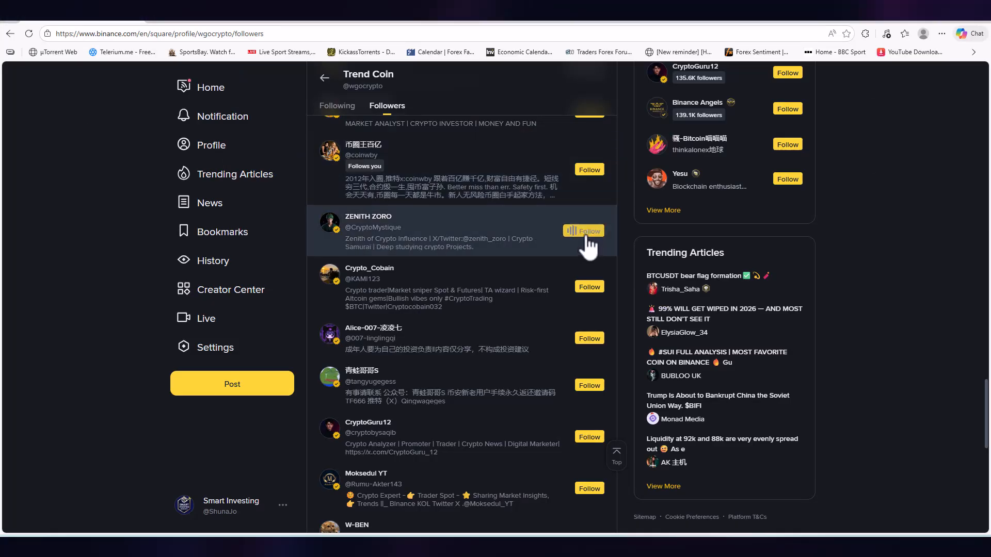
{"action": "left_click", "coordinate": [587, 287]}
{"action": "left_click", "coordinate": [588, 339]}
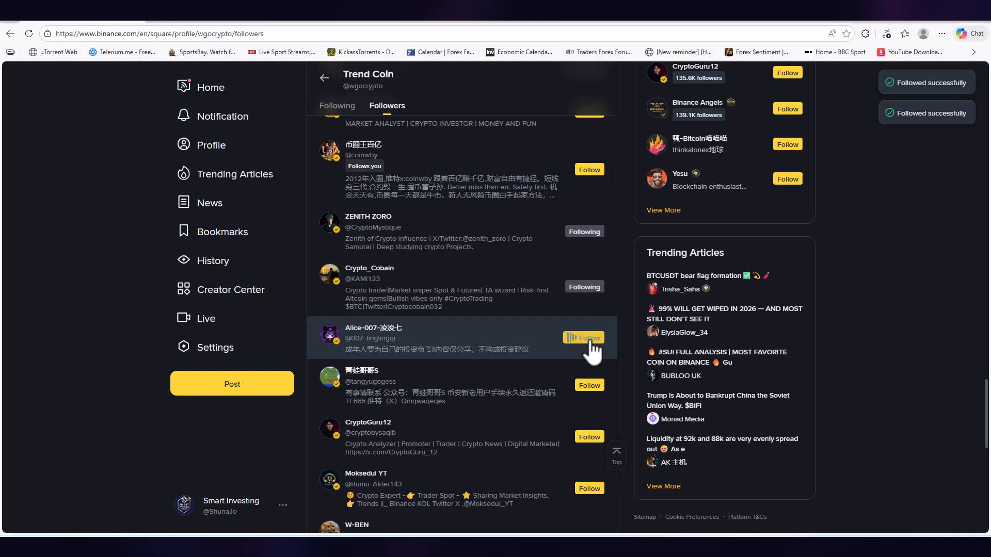
{"action": "left_click", "coordinate": [589, 386]}
{"action": "left_click", "coordinate": [593, 436]}
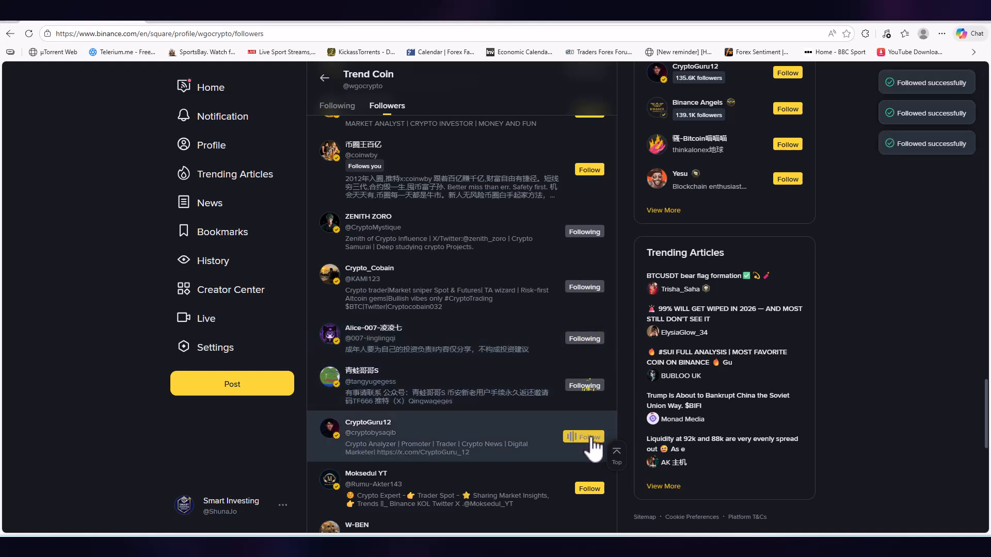
{"action": "left_click", "coordinate": [588, 489]}
Follow eight consecutive accounts further down Trend Coin's followers list, beginning with Daft Punk_.
{"action": "scroll", "coordinate": [908, 330], "scroll_direction": "down", "scroll_amount": 6}
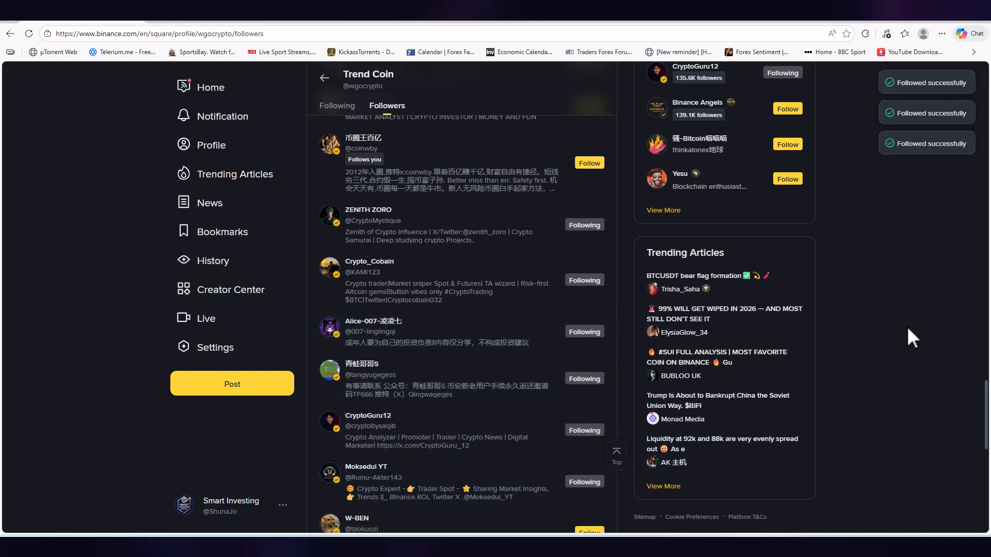
{"action": "scroll", "coordinate": [908, 330], "scroll_direction": "down", "scroll_amount": 5}
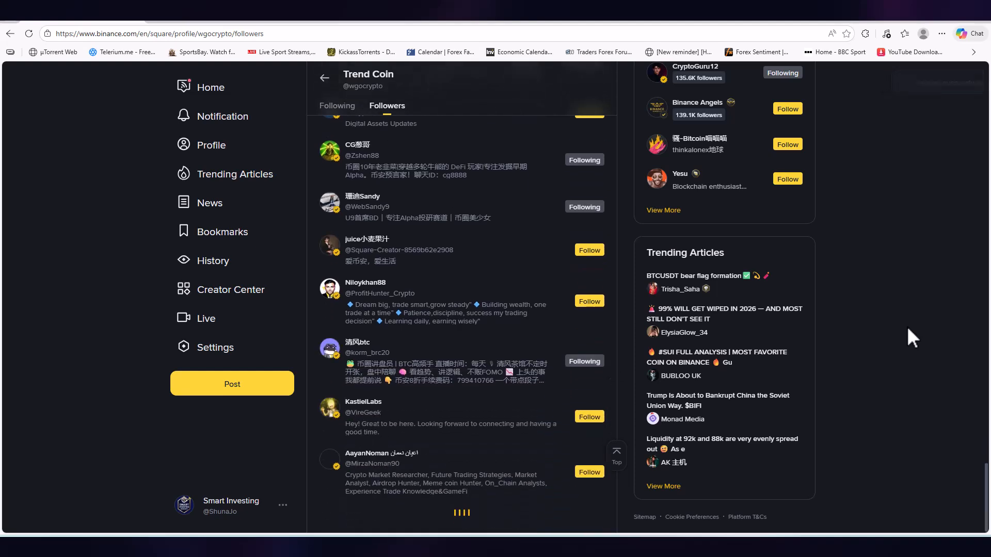
{"action": "scroll", "coordinate": [907, 328], "scroll_direction": "down", "scroll_amount": 14}
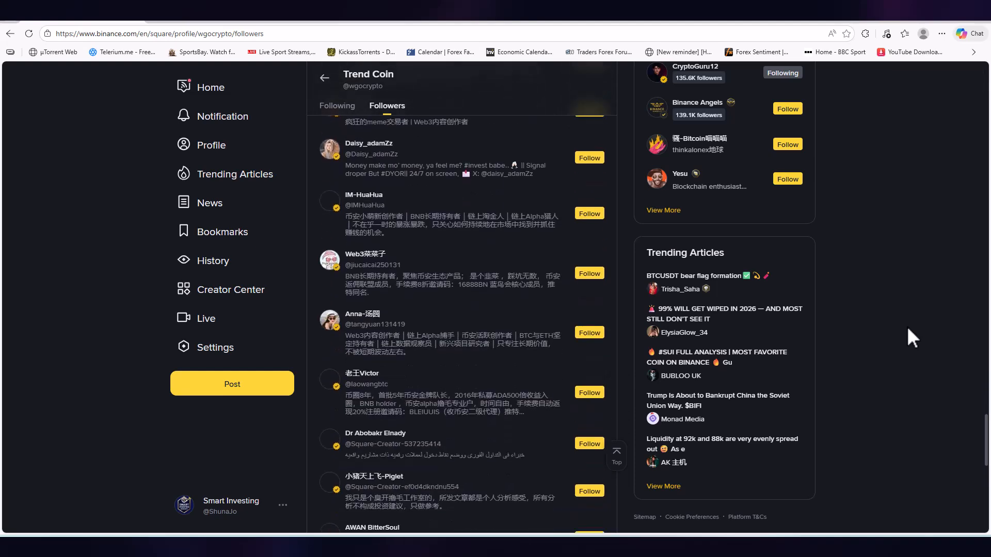
{"action": "scroll", "coordinate": [906, 326], "scroll_direction": "down", "scroll_amount": 8}
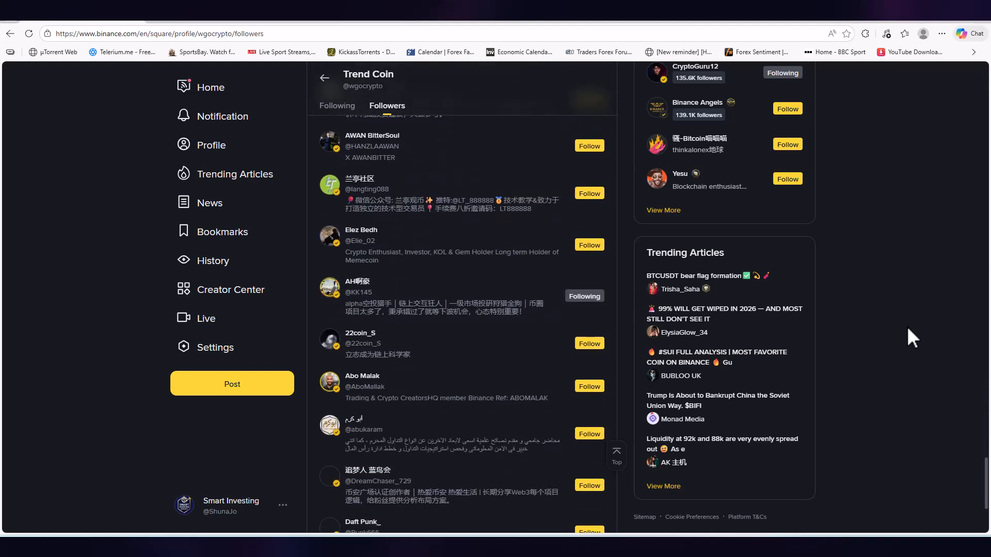
{"action": "left_click", "coordinate": [585, 144]}
{"action": "left_click", "coordinate": [591, 185]}
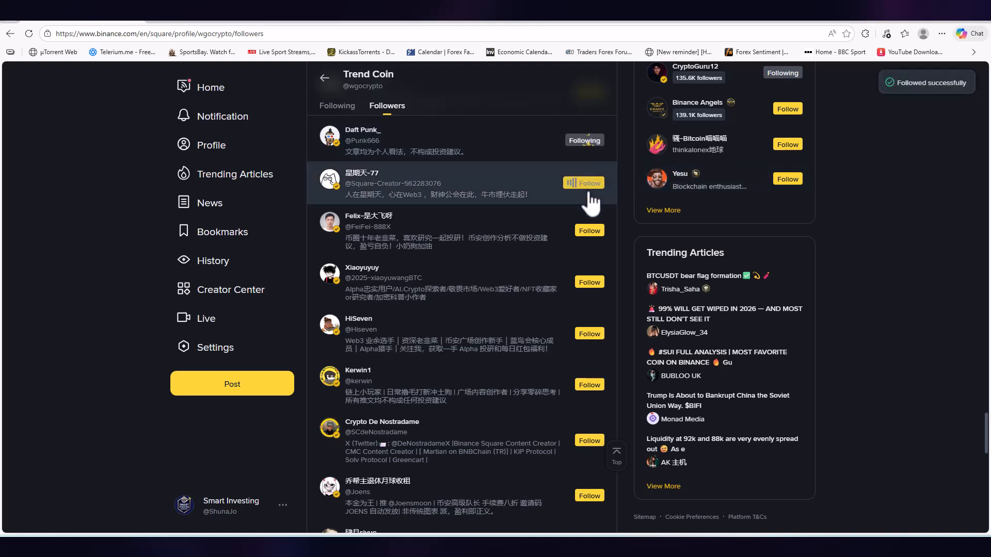
{"action": "left_click", "coordinate": [592, 231]}
{"action": "left_click", "coordinate": [592, 283]}
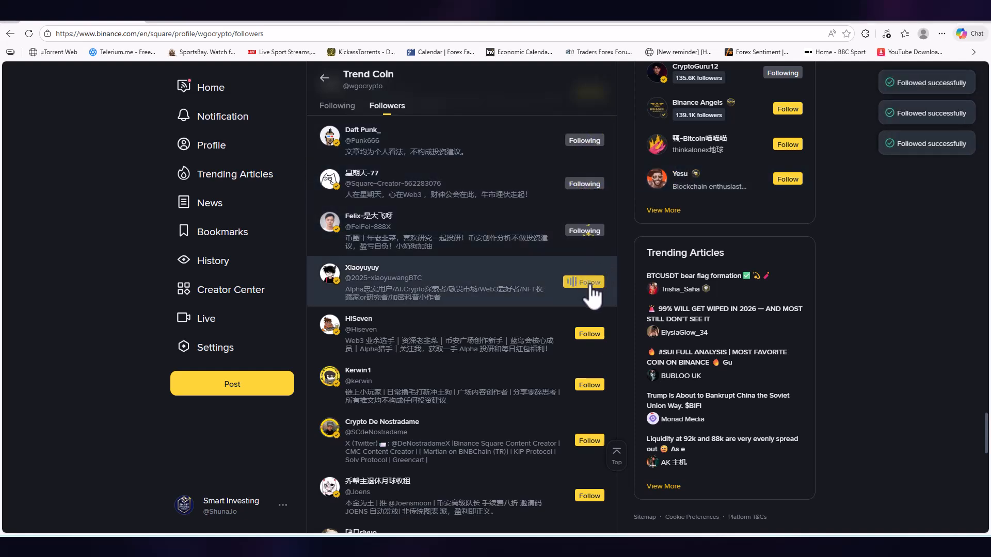
{"action": "left_click", "coordinate": [592, 334]}
{"action": "left_click", "coordinate": [592, 393]}
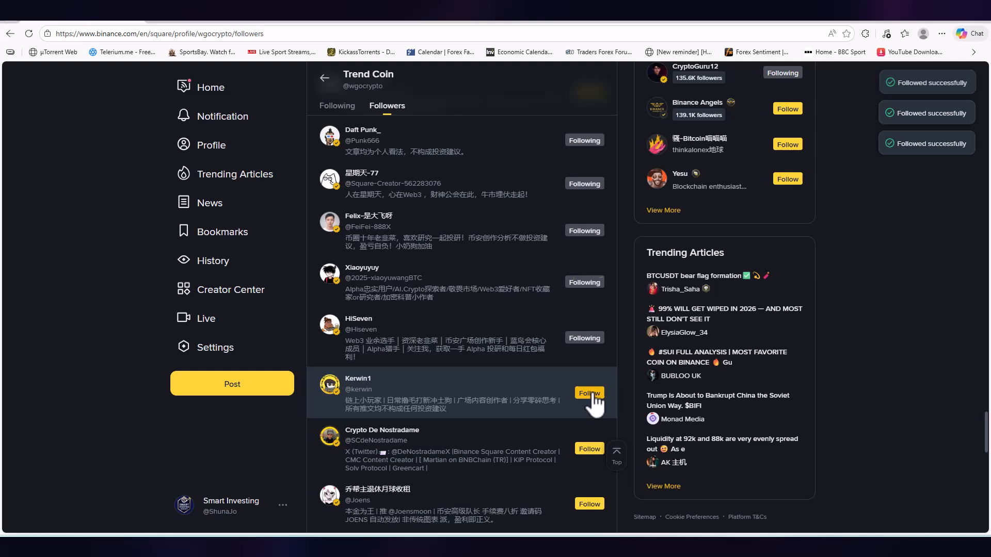
{"action": "left_click", "coordinate": [589, 449]}
{"action": "left_click", "coordinate": [590, 507]}
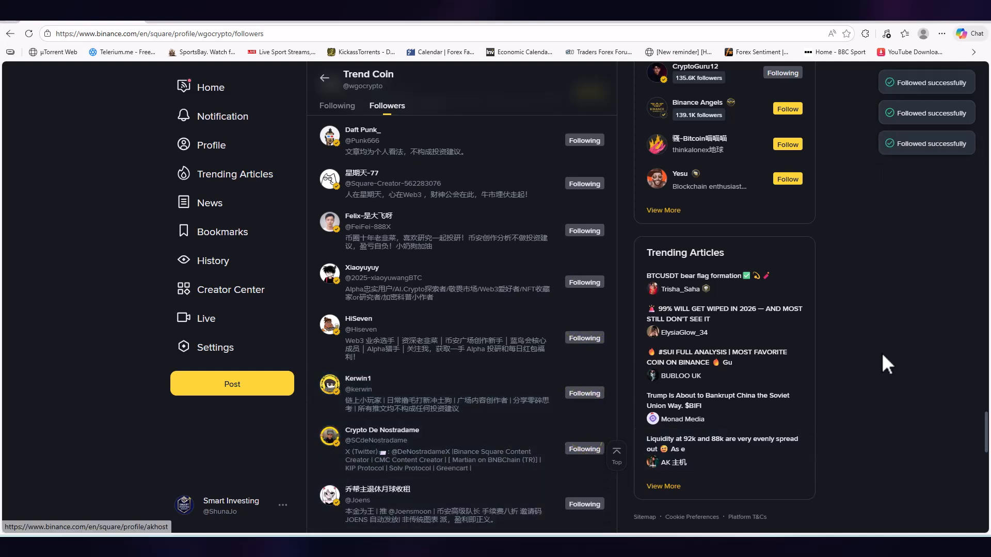
Follow another eight consecutive accounts deeper in the followers list, ending with the one just above NewbieToNode.
{"action": "scroll", "coordinate": [882, 351], "scroll_direction": "down", "scroll_amount": 15}
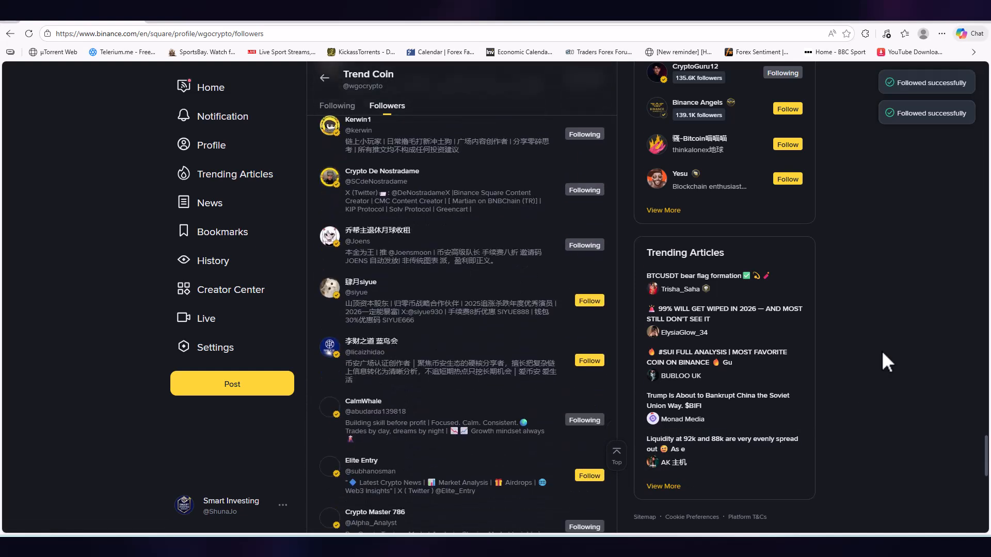
{"action": "scroll", "coordinate": [881, 351], "scroll_direction": "down", "scroll_amount": 6}
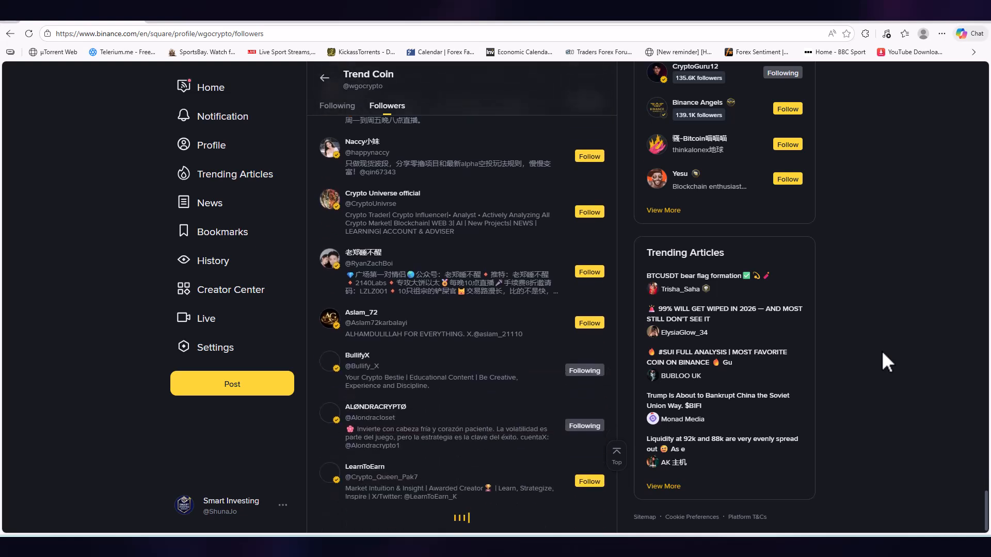
{"action": "scroll", "coordinate": [882, 351], "scroll_direction": "down", "scroll_amount": 8}
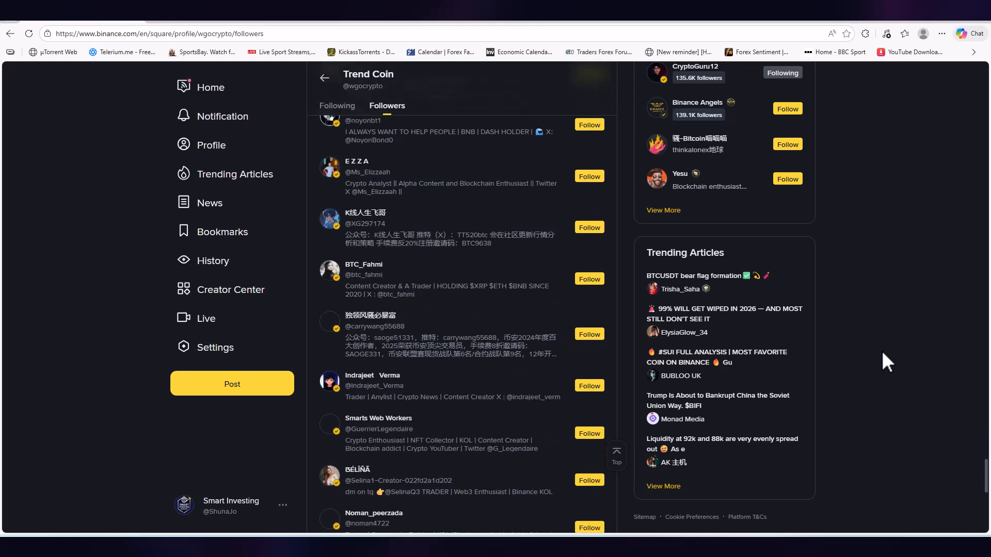
{"action": "scroll", "coordinate": [881, 351], "scroll_direction": "down", "scroll_amount": 1}
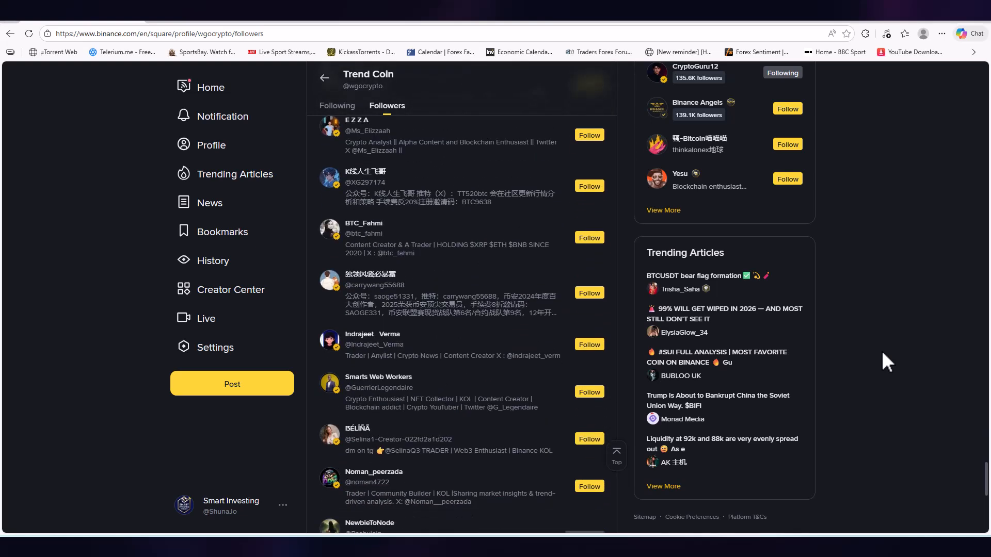
{"action": "left_click", "coordinate": [593, 137]}
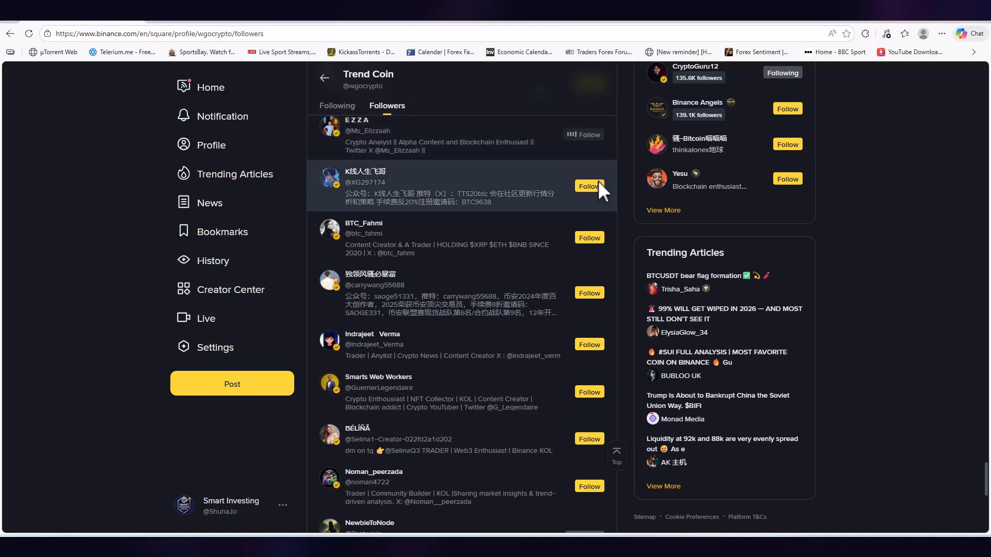
{"action": "left_click", "coordinate": [594, 184]}
{"action": "left_click", "coordinate": [592, 237]}
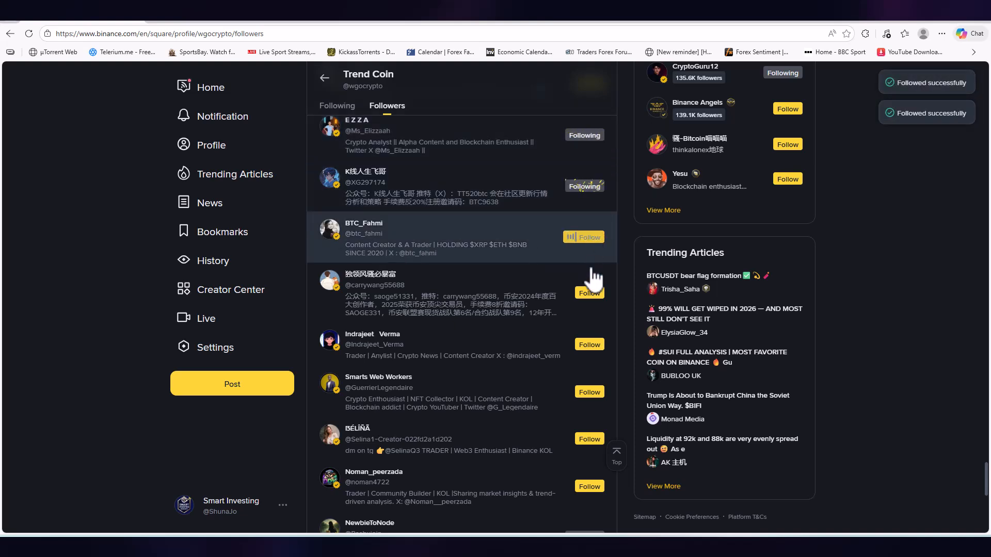
{"action": "left_click", "coordinate": [592, 294]}
{"action": "left_click", "coordinate": [591, 344]}
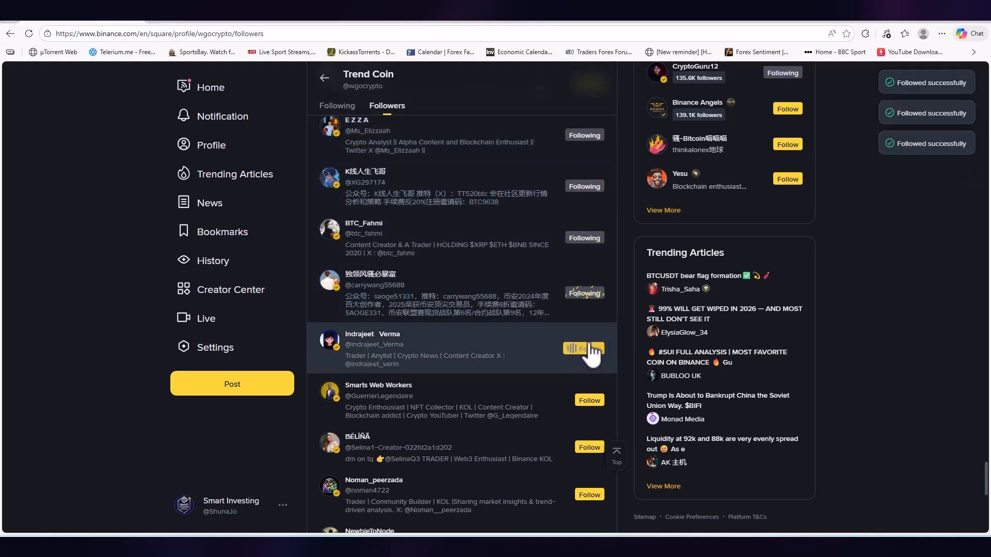
{"action": "left_click", "coordinate": [591, 401]}
{"action": "left_click", "coordinate": [589, 447]}
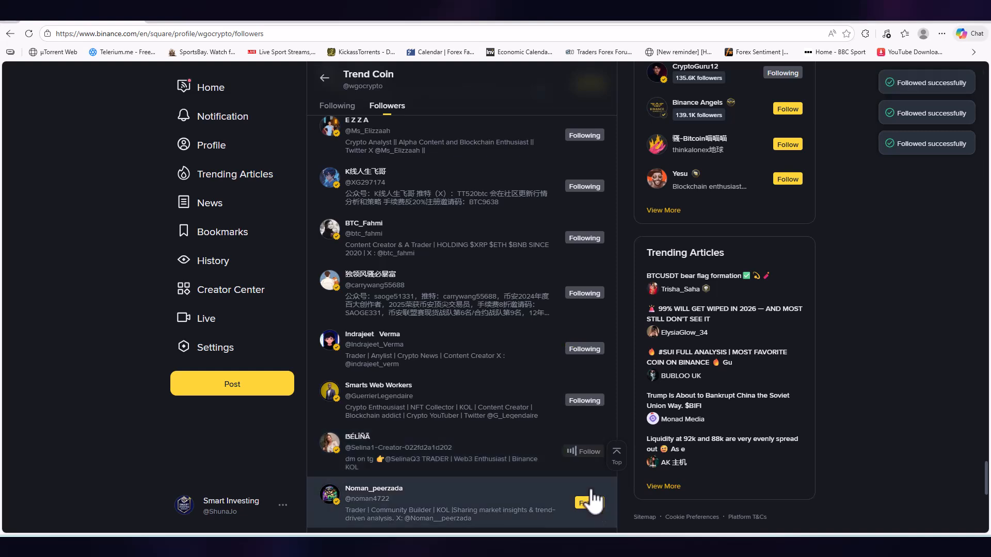
{"action": "left_click", "coordinate": [590, 502]}
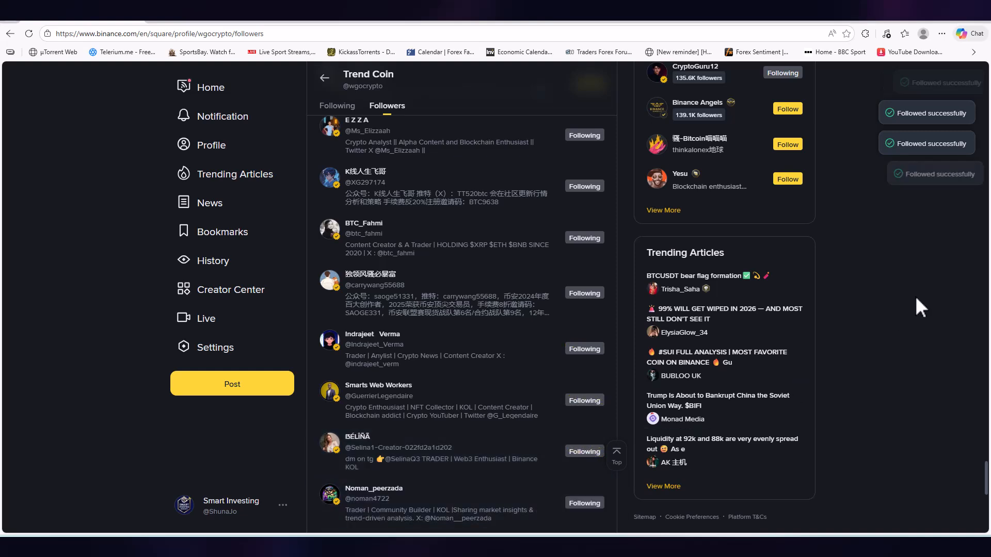
Browse further down Trend Coin's followers list for more accounts that are not yet followed.
{"action": "scroll", "coordinate": [916, 295], "scroll_direction": "down", "scroll_amount": 1}
{"action": "scroll", "coordinate": [915, 296], "scroll_direction": "down", "scroll_amount": 7}
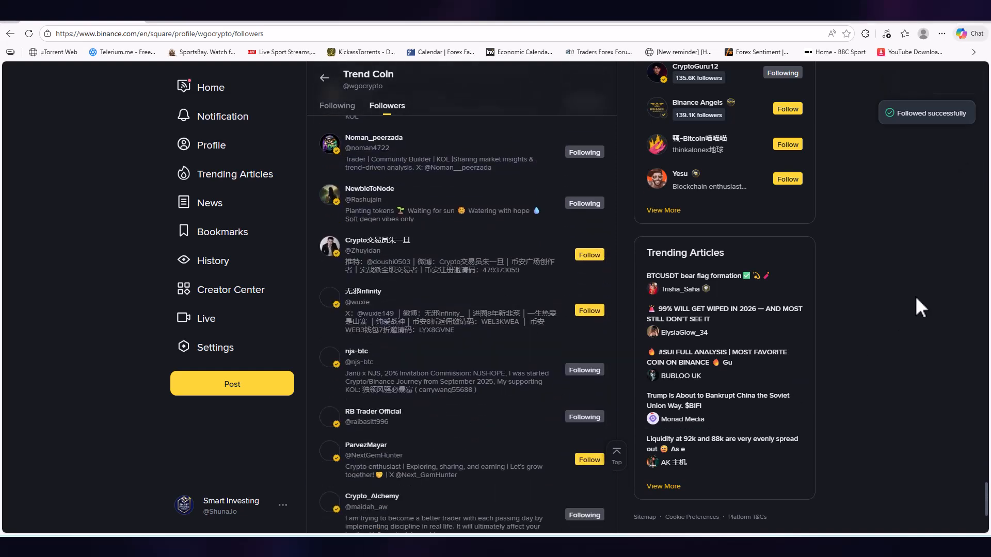
{"action": "scroll", "coordinate": [916, 298], "scroll_direction": "down", "scroll_amount": 2}
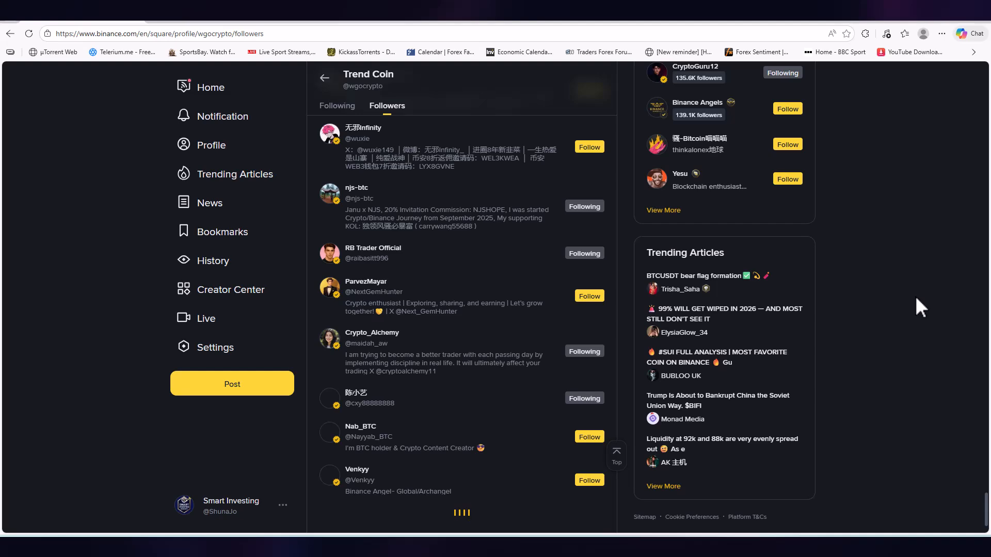
{"action": "scroll", "coordinate": [916, 298], "scroll_direction": "down", "scroll_amount": 8}
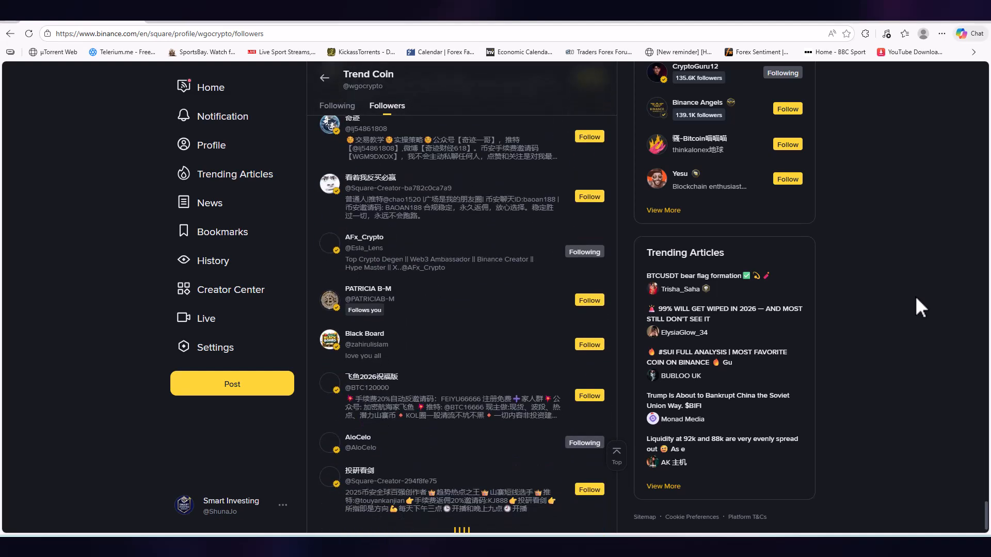
{"action": "scroll", "coordinate": [916, 299], "scroll_direction": "down", "scroll_amount": 12}
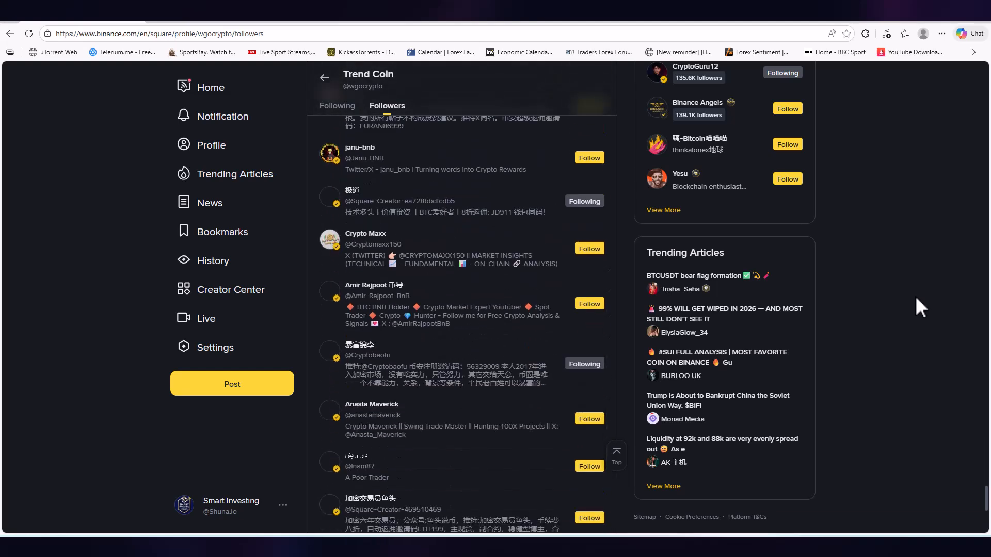
{"action": "scroll", "coordinate": [916, 299], "scroll_direction": "down", "scroll_amount": 3}
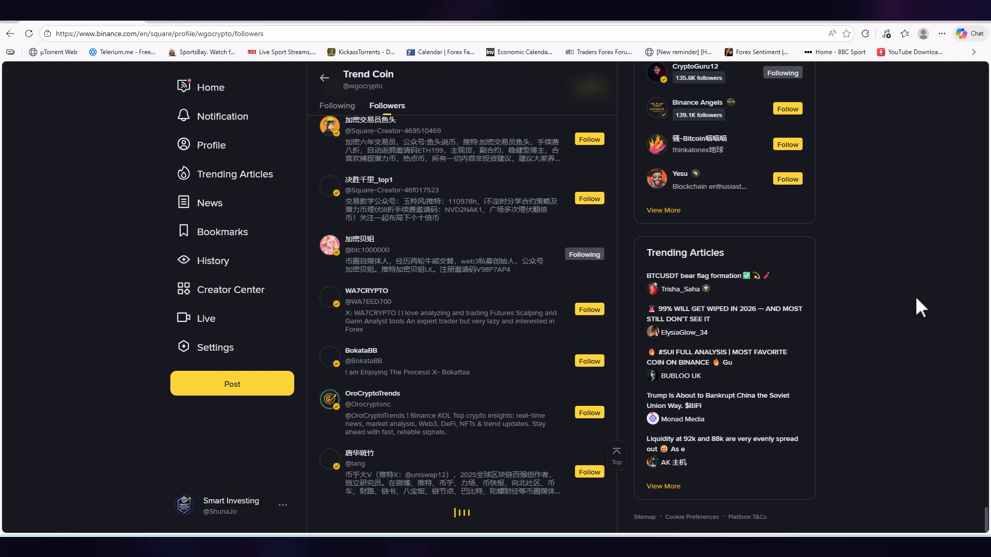
Start a new post from the own profile with the "$BTC Urgent Update" long-trade text, entry 90,400 to 90,700, stoploss 89,100, targets and hashtags.
{"action": "left_click", "coordinate": [217, 116]}
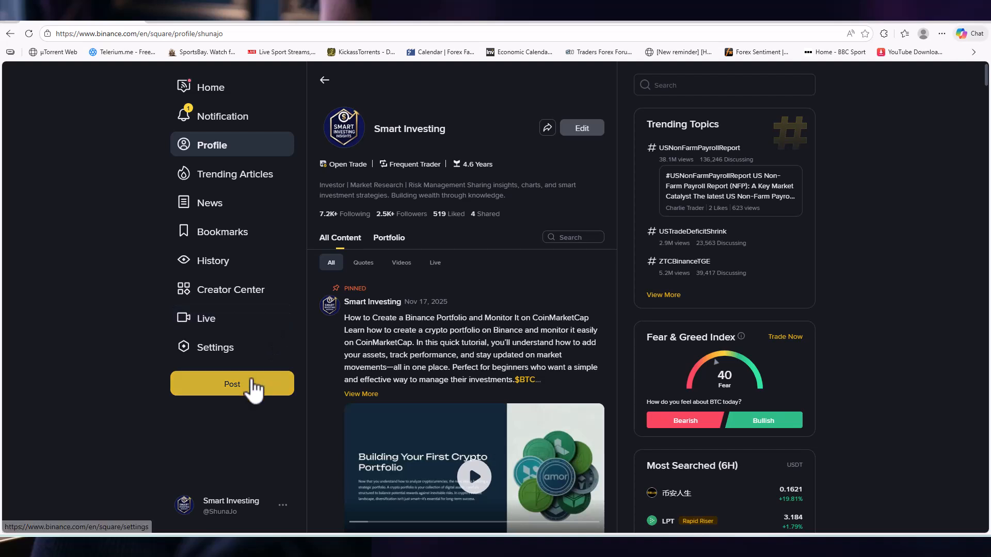
{"action": "left_click", "coordinate": [251, 383]}
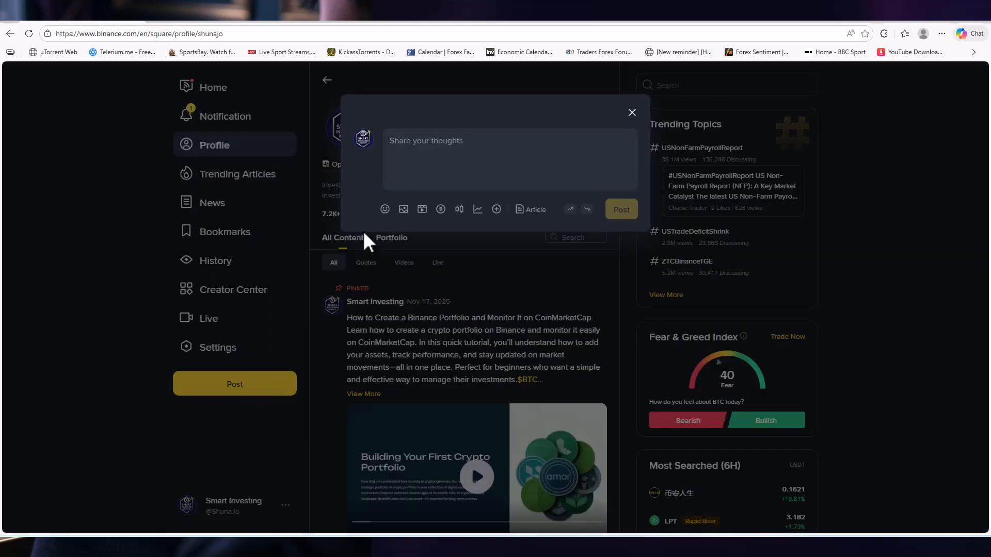
{"action": "left_click", "coordinate": [417, 165]}
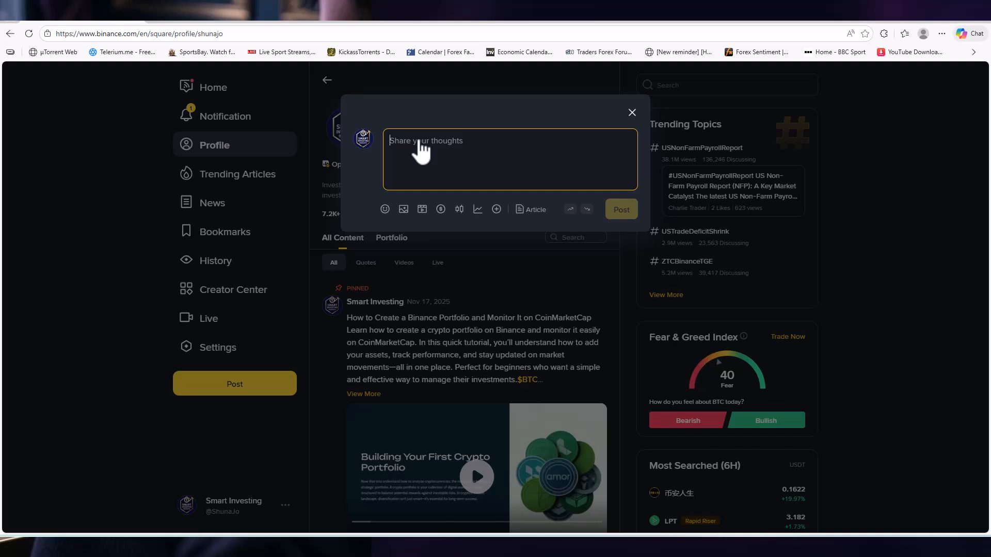
{"action": "type", "text": "🚩 $BTC Urgent Update 🚩 $BTC has just reclaimed its bullish momentum! It found strong support and is ready to pump from here. From the 90,400 to 90,650 zone, we can see a breakout towards the 91,600 to 92,800 zone. So you can open a Long position like this👇 Entry : 90,400 to 90,700 Stoploss: 89,100 Targets👇 💰91,600 💰92,800 💰94,200 Click below and Long 👇$BTC #USNonFarmPayrollReport #USTradeDeficitShrink #ZTCBinanceTGE #ZTCBinanceTGE #USJobsData"}
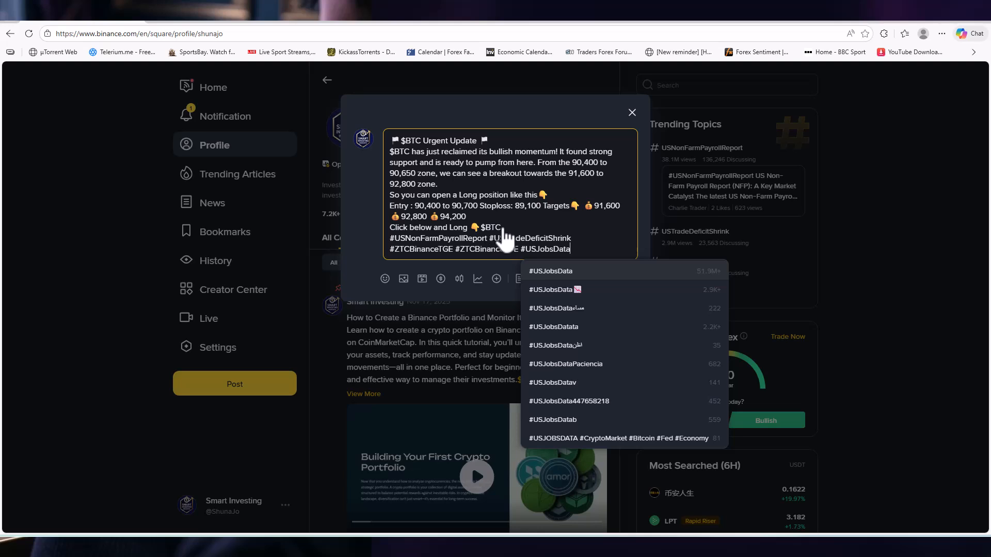
Convert the post's $BTC mentions into linked Bitcoin coin tags and delete the duplicate plain $BTC after "Click below and Long".
{"action": "left_click", "coordinate": [504, 229]}
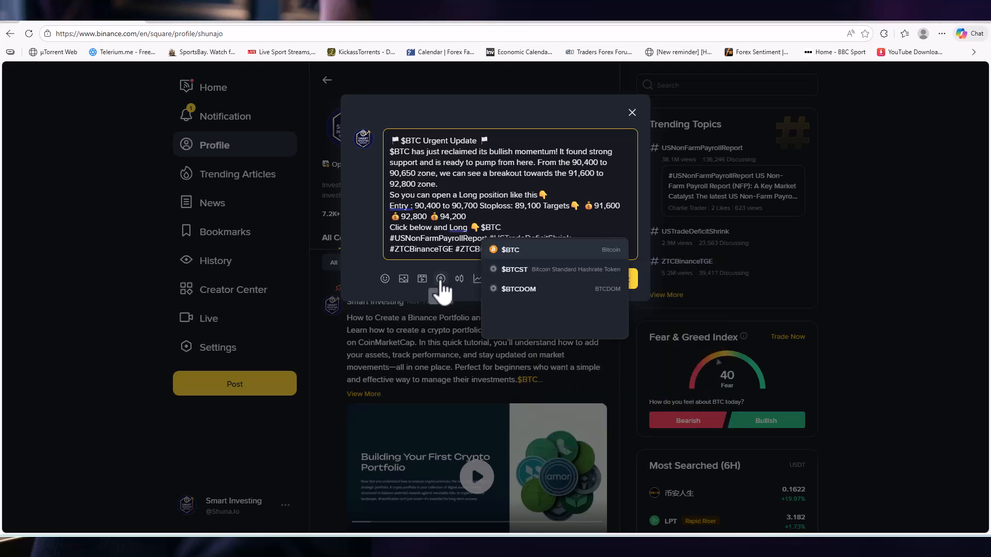
{"action": "left_click", "coordinate": [440, 281]}
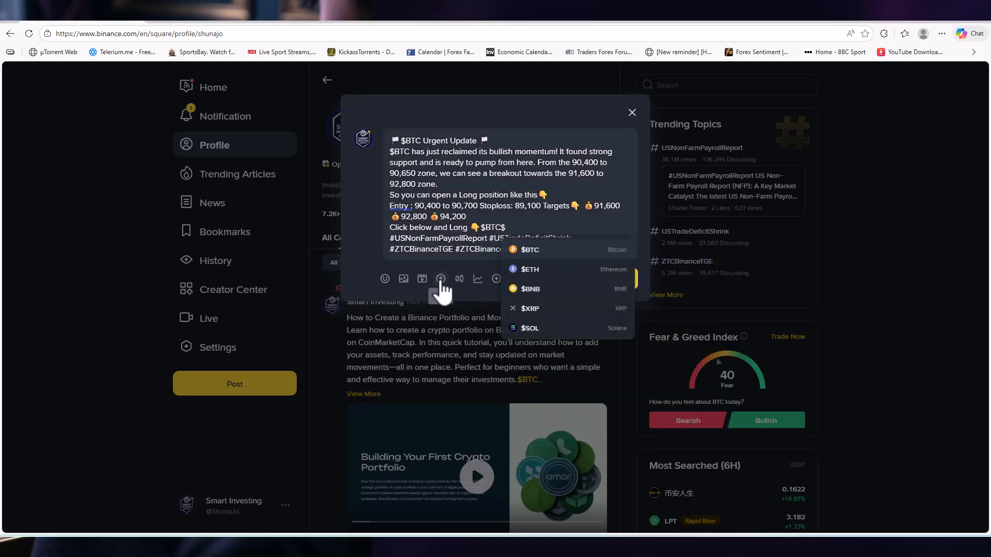
{"action": "left_click", "coordinate": [552, 249]}
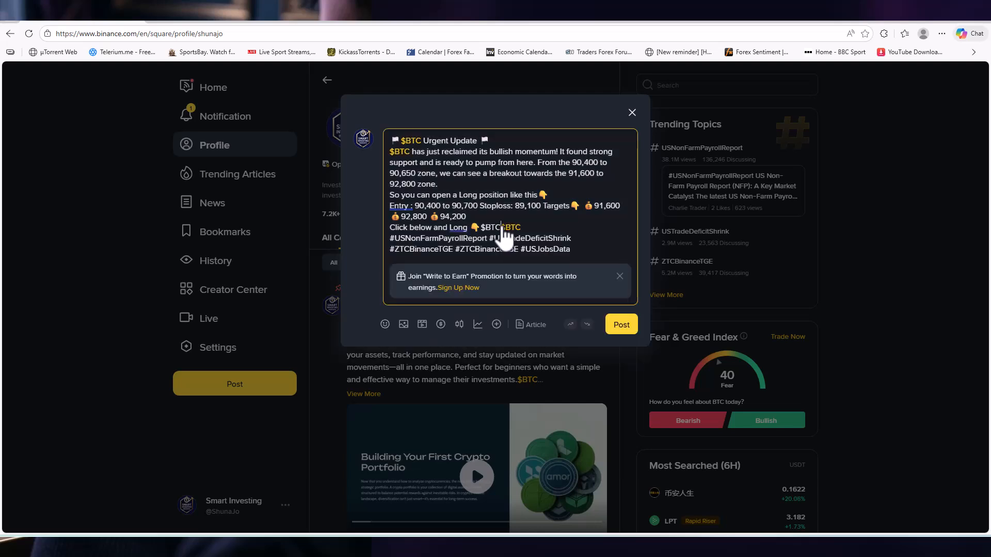
{"action": "key", "text": "BackSpace"}
{"action": "key", "text": "BackSpace"}
{"action": "key", "text": "BackSpace"}
{"action": "key", "text": "BackSpace"}
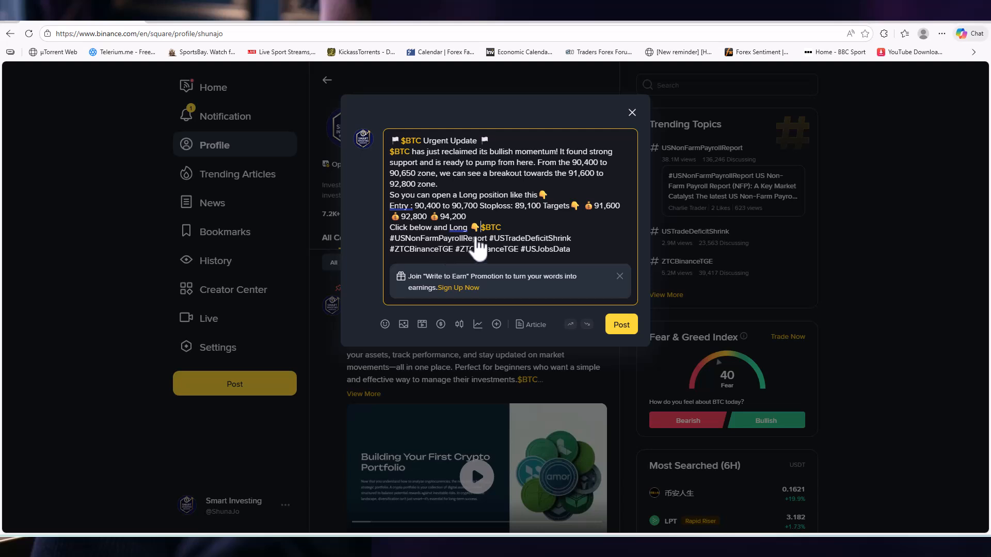
Convert the post's plain hashtags #USNonFarmPayrollReport, #USTradeDeficitShrink, #ZTCBinanceTGE and #USJobsData into linked topic tags.
{"action": "left_click", "coordinate": [487, 239]}
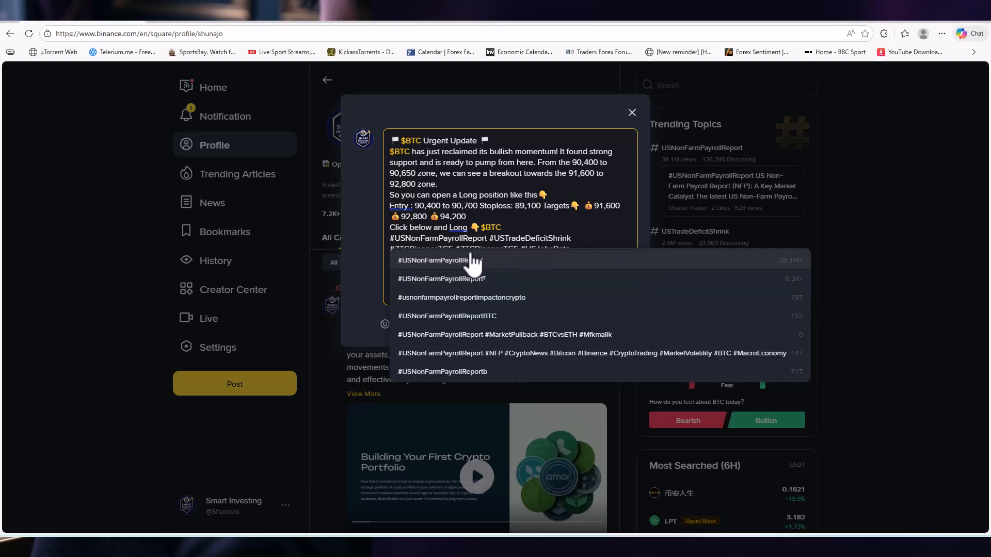
{"action": "left_click", "coordinate": [463, 262]}
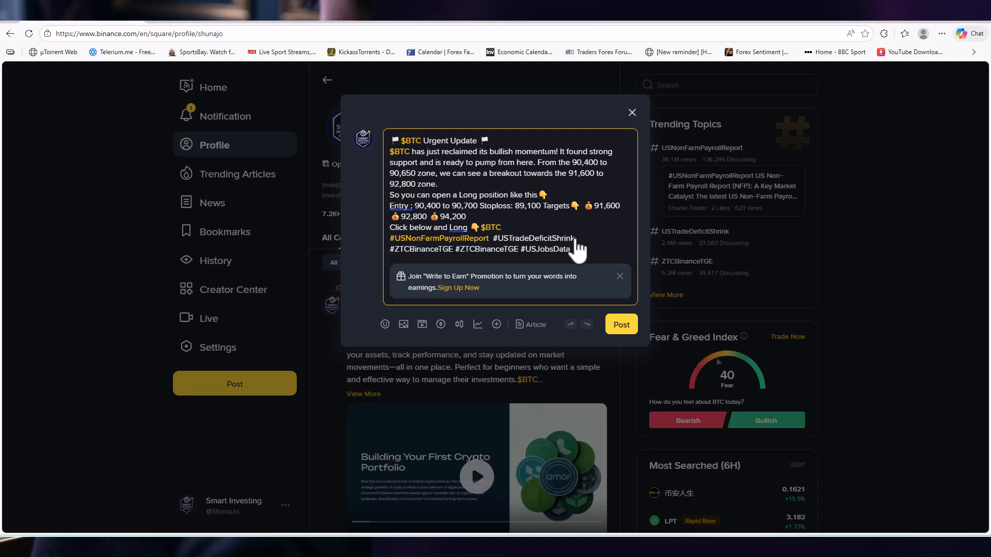
{"action": "left_click", "coordinate": [570, 238]}
{"action": "left_click", "coordinate": [560, 261]}
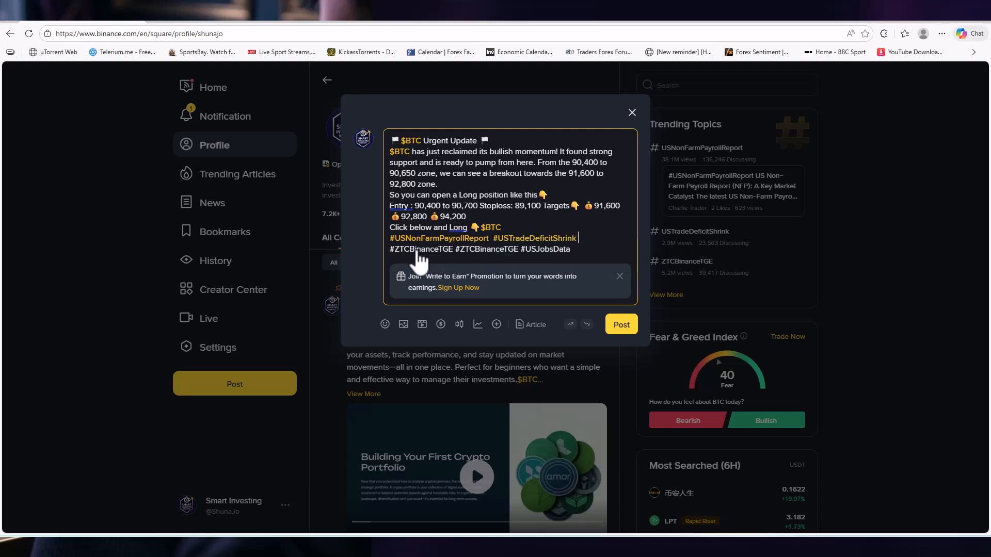
{"action": "left_click", "coordinate": [455, 249]}
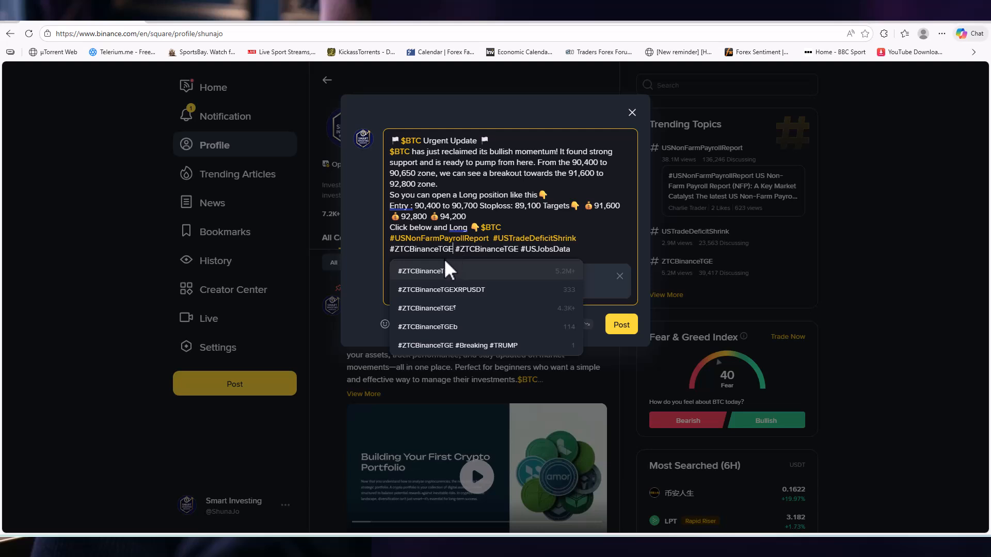
{"action": "left_click", "coordinate": [435, 272]}
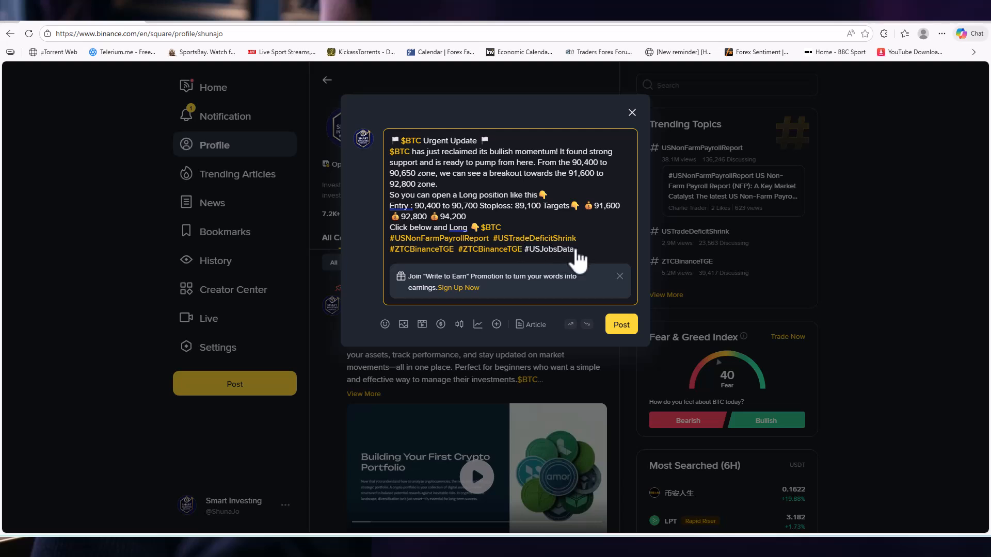
{"action": "left_click", "coordinate": [573, 256]}
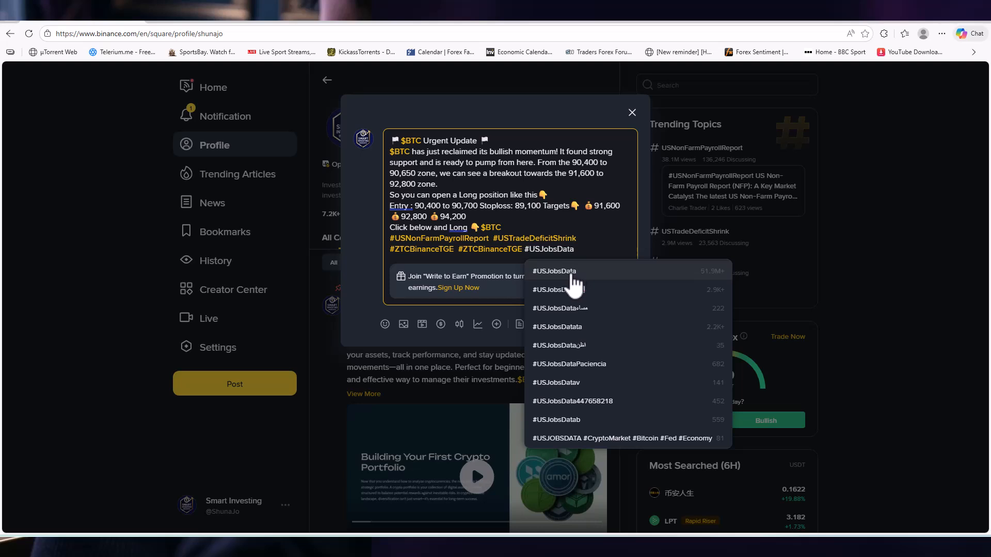
{"action": "left_click", "coordinate": [572, 273]}
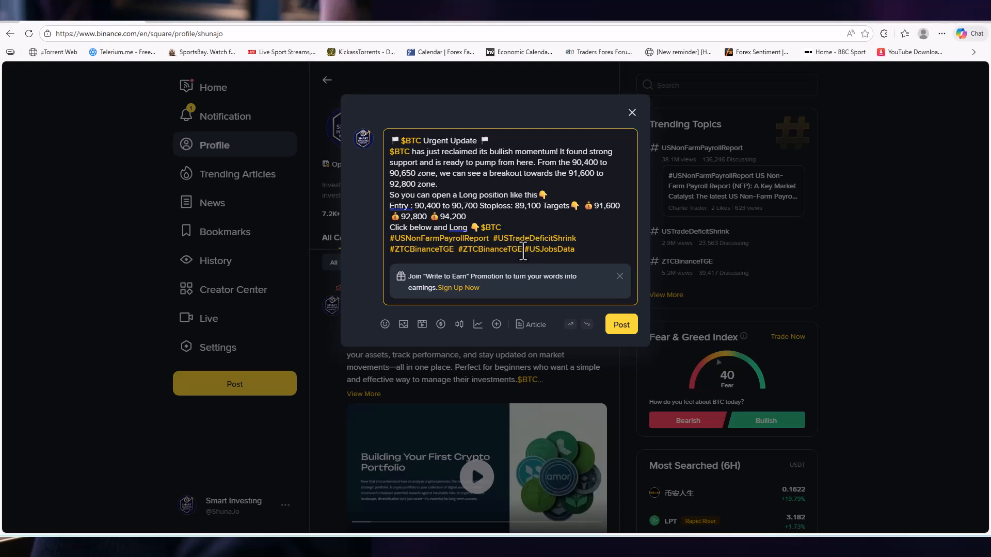
Delete the duplicate #ZTCBinanceTGE hashtag before #USJobsData.
{"action": "left_click", "coordinate": [523, 251]}
{"action": "key", "text": "BackSpace"}
{"action": "key", "text": "BackSpace"}
{"action": "key", "text": "BackSpace"}
{"action": "key", "text": "BackSpace"}
{"action": "key", "text": "BackSpace"}
{"action": "key", "text": "BackSpace"}
{"action": "key", "text": "BackSpace"}
{"action": "key", "text": "BackSpace"}
{"action": "key", "text": "BackSpace"}
{"action": "key", "text": "BackSpace"}
{"action": "key", "text": "BackSpace"}
{"action": "key", "text": "BackSpace"}
{"action": "key", "text": "BackSpace"}
{"action": "key", "text": "BackSpace"}
Add a linked #bnb hashtag at the end of the post's hashtag line.
{"action": "left_click", "coordinate": [523, 252]}
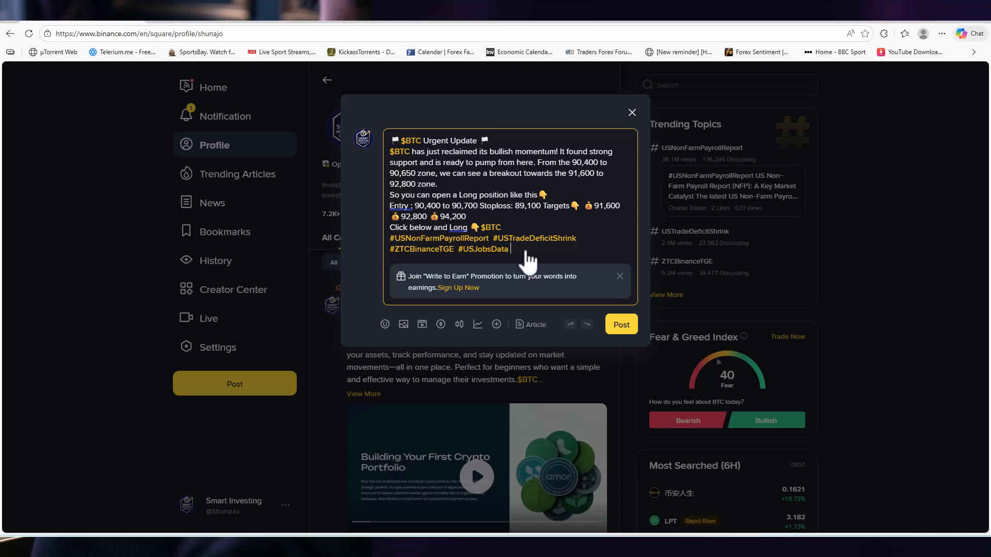
{"action": "type", "text": "#"}
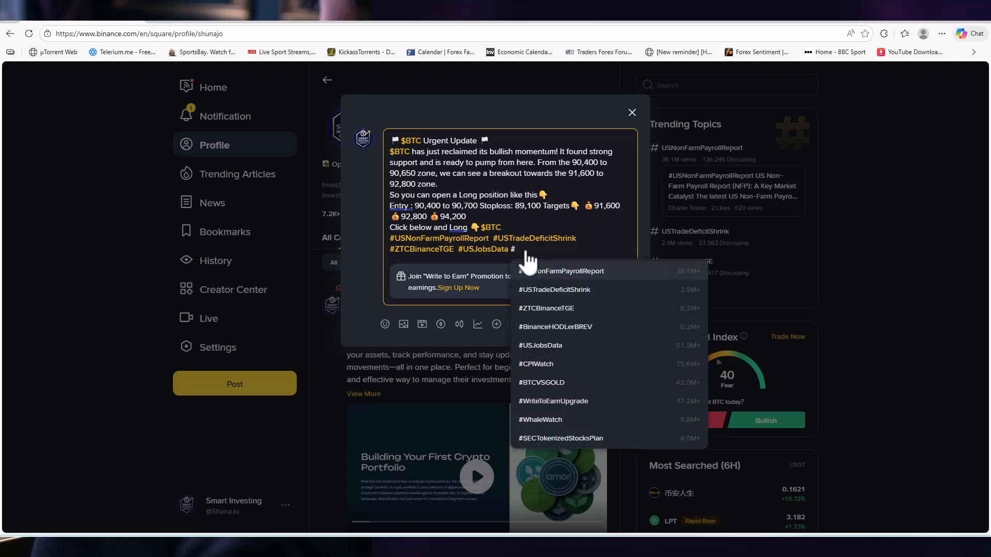
{"action": "type", "text": "bnb"}
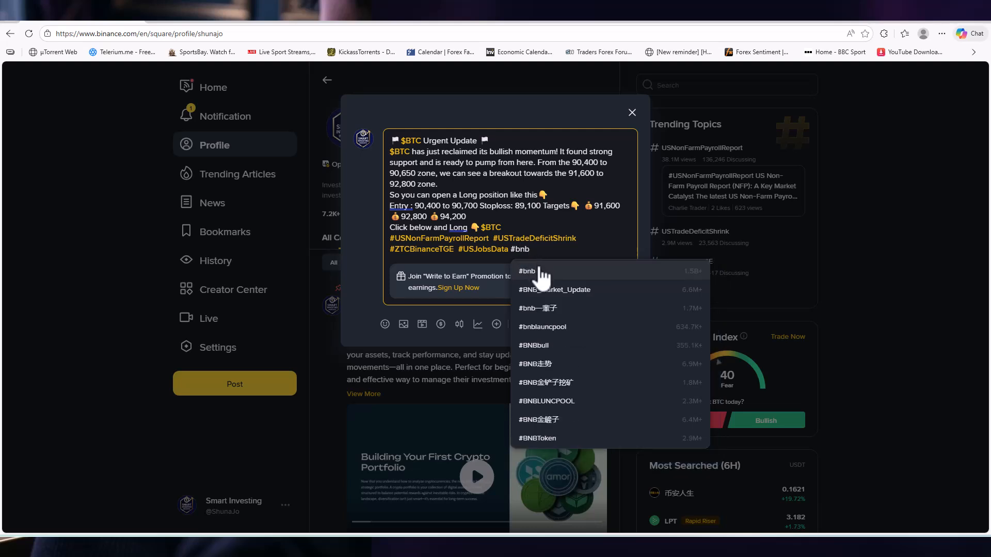
{"action": "left_click", "coordinate": [538, 276]}
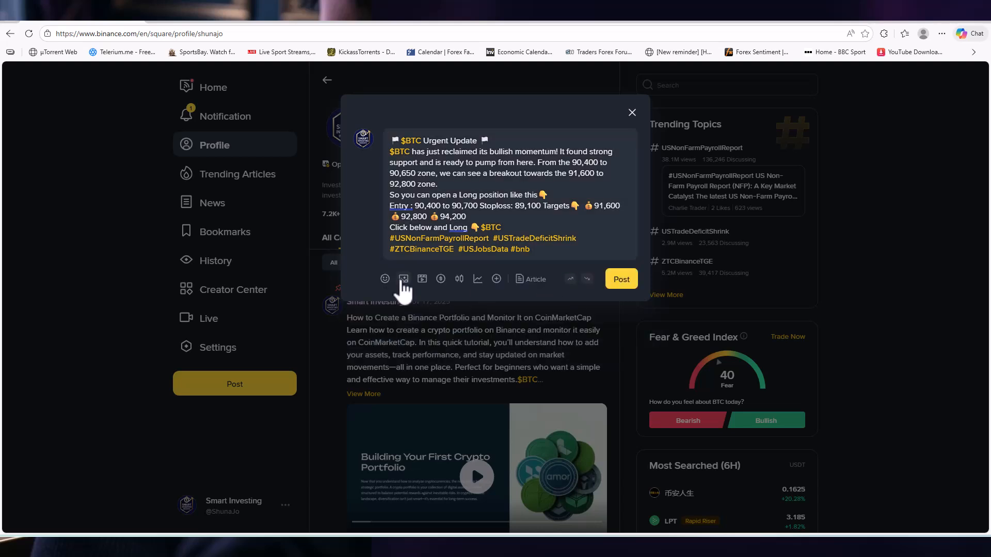
Attach the JPG image "1" from the Downloads > Post folder and add the BTCUSDT Perp chart widget to the post.
{"action": "left_click", "coordinate": [406, 283]}
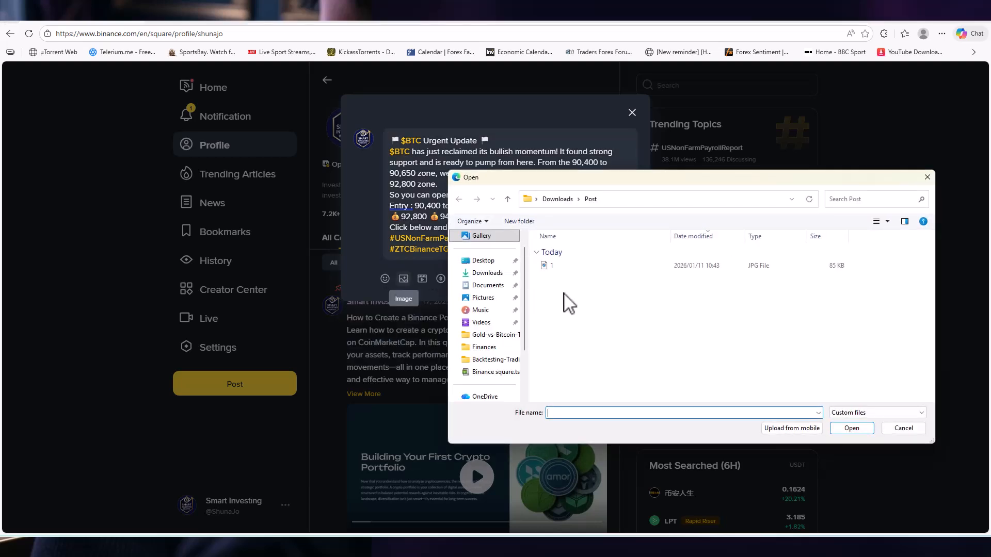
{"action": "left_click", "coordinate": [550, 267]}
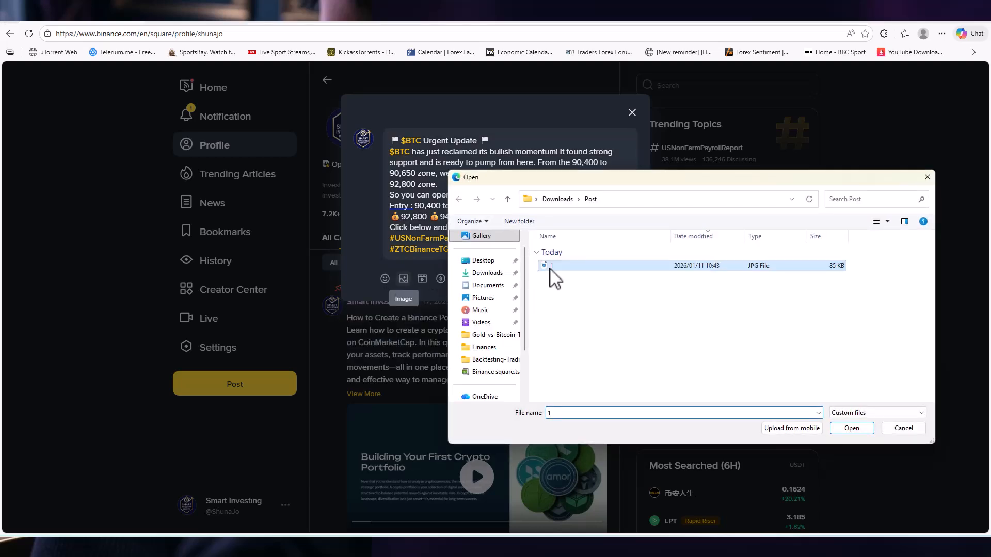
{"action": "left_click", "coordinate": [852, 429]}
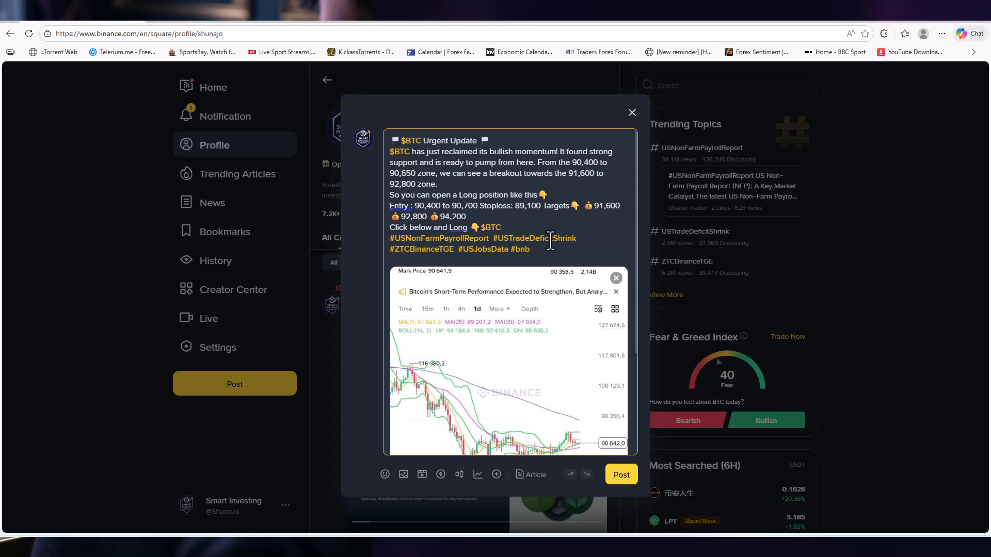
{"action": "left_click", "coordinate": [460, 475]}
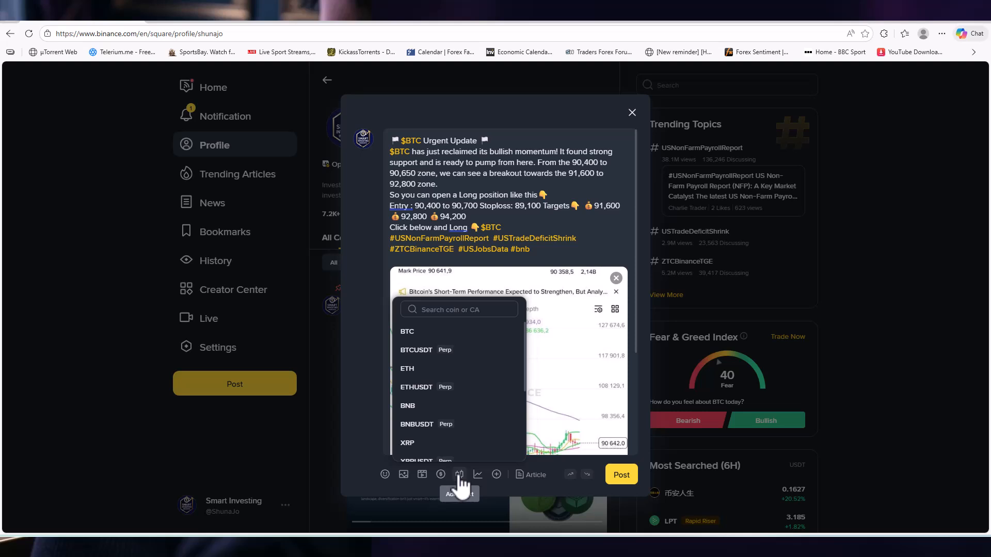
{"action": "left_click", "coordinate": [426, 351]}
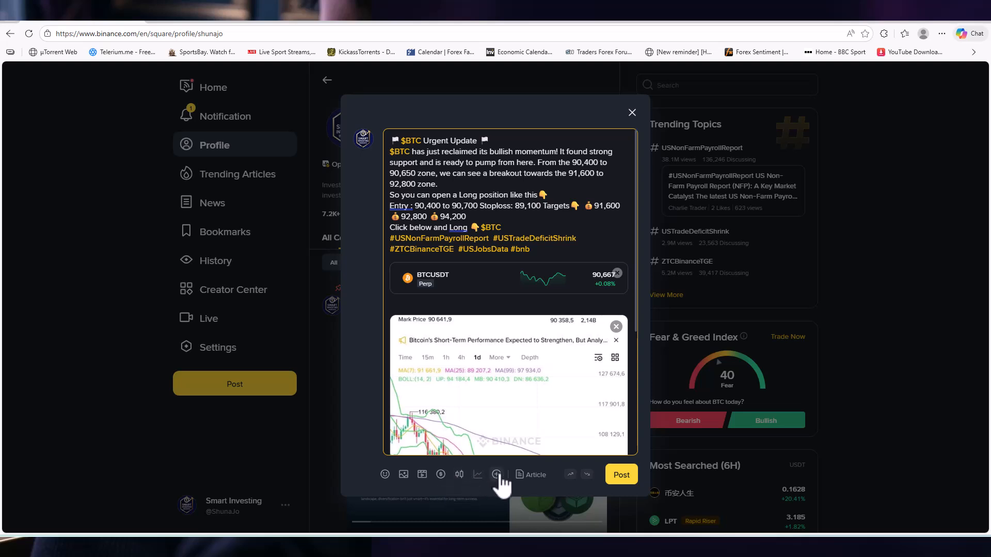
Mark the $BTC post's sentiment as Bullish and publish it.
{"action": "left_click", "coordinate": [572, 476]}
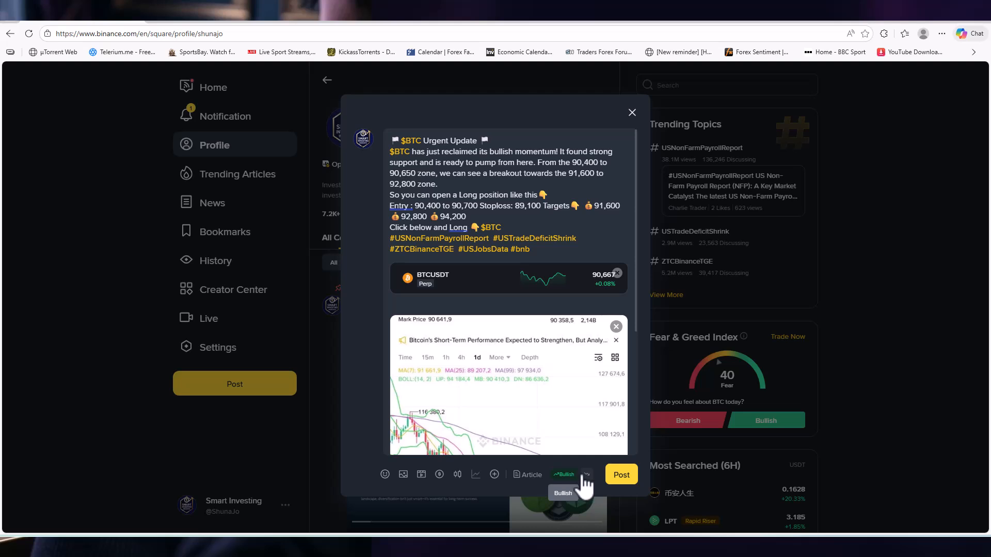
{"action": "left_click", "coordinate": [626, 477]}
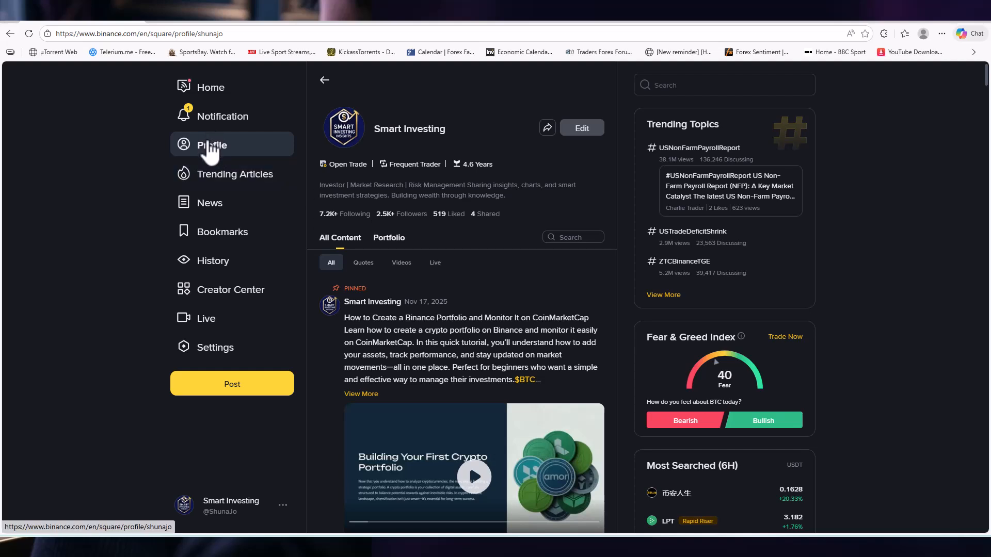
Check the account's notifications and find the newly published $BTC Urgent Update post on the own profile.
{"action": "left_click", "coordinate": [221, 117]}
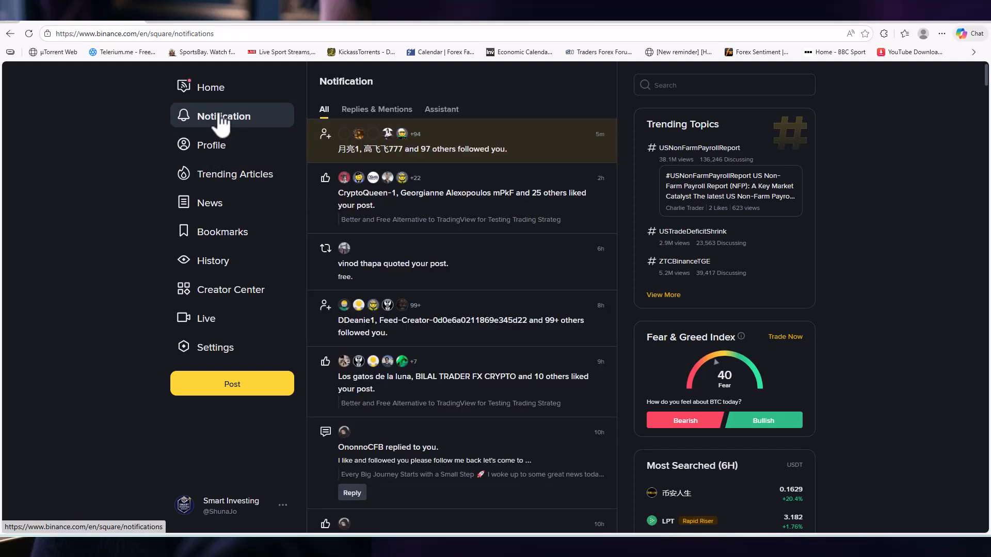
{"action": "left_click", "coordinate": [214, 151]}
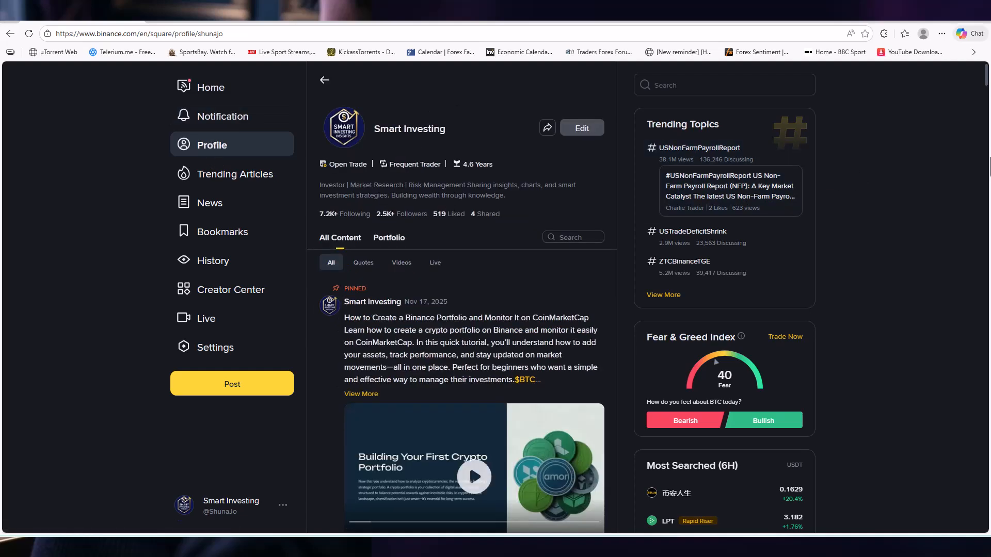
{"action": "scroll", "coordinate": [469, 463], "scroll_direction": "down", "scroll_amount": 4}
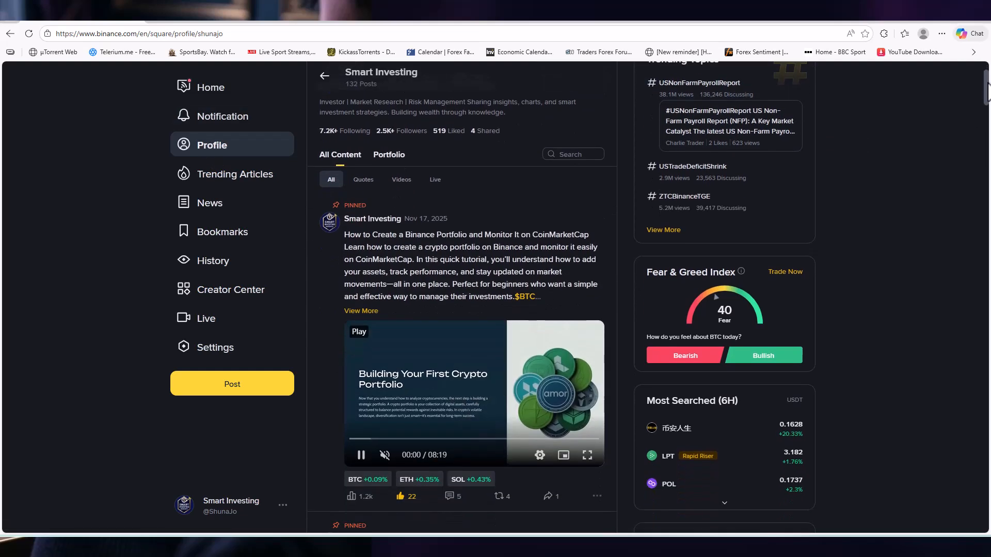
{"action": "scroll", "coordinate": [469, 297], "scroll_direction": "down", "scroll_amount": 6}
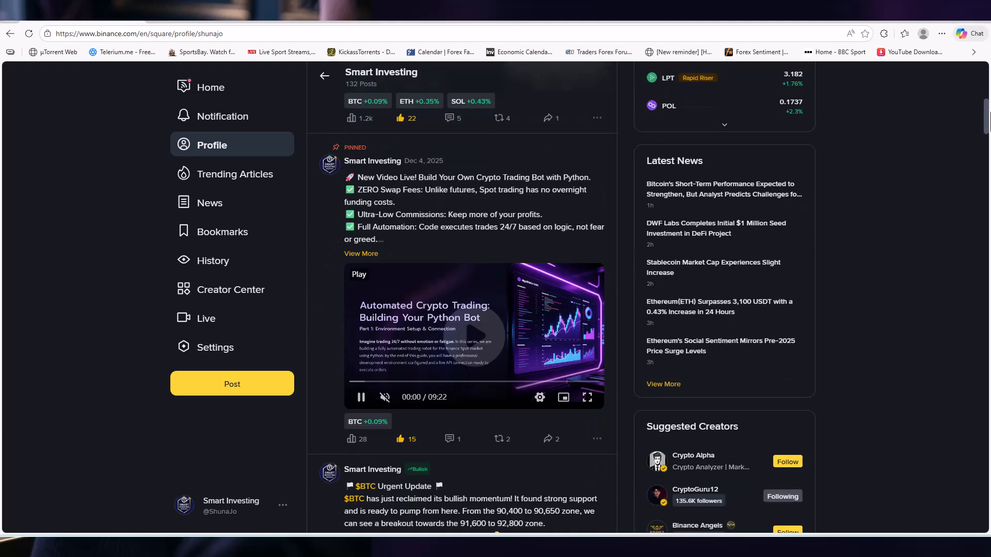
{"action": "scroll", "coordinate": [469, 297], "scroll_direction": "down", "scroll_amount": 5}
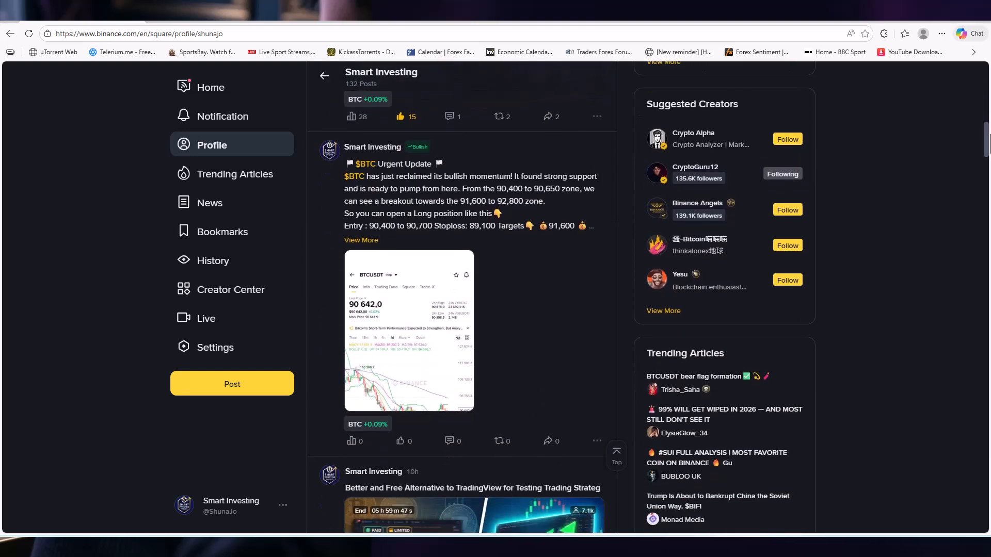